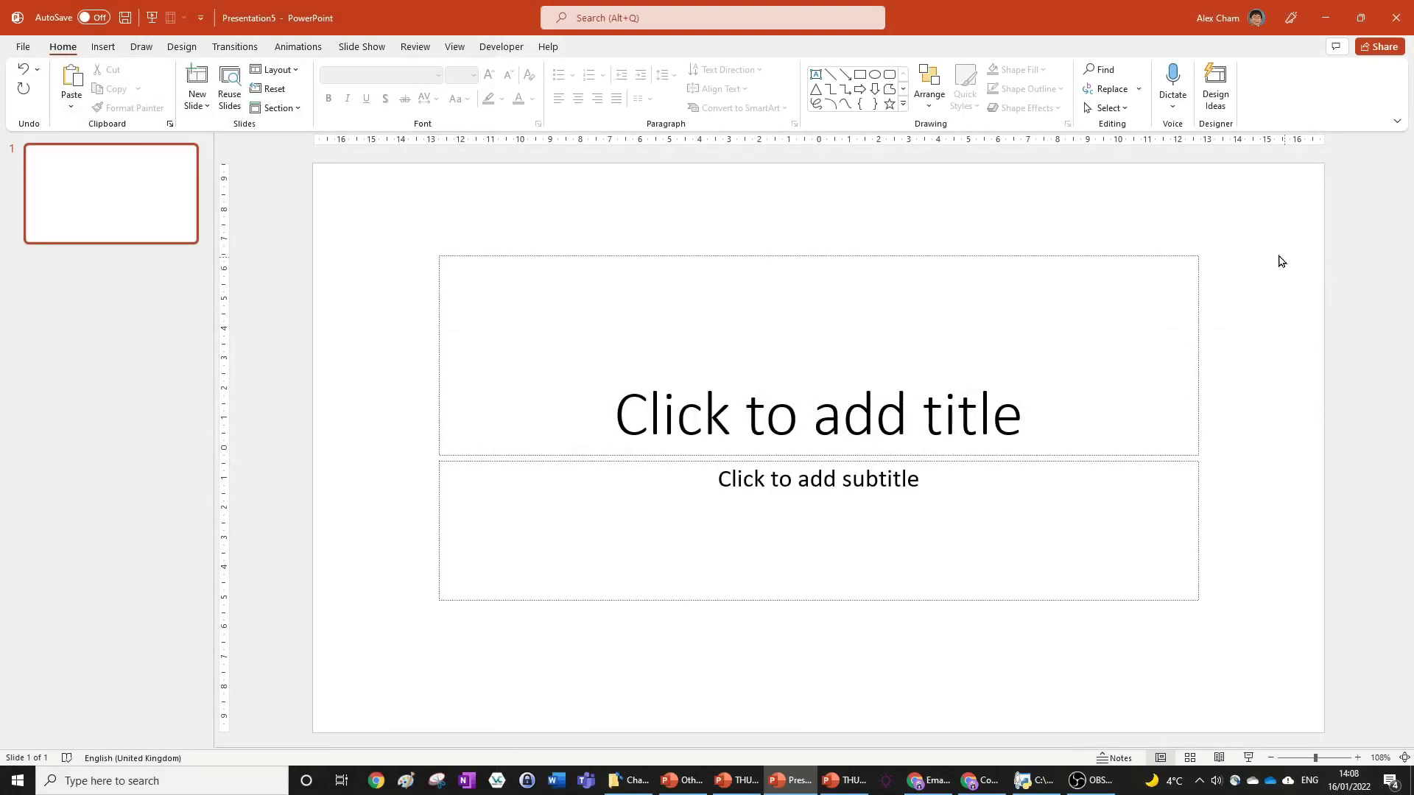
Step: Switch slide 1 to the Blank layout, removing the title and subtitle placeholders
click(274, 69)
click(286, 272)
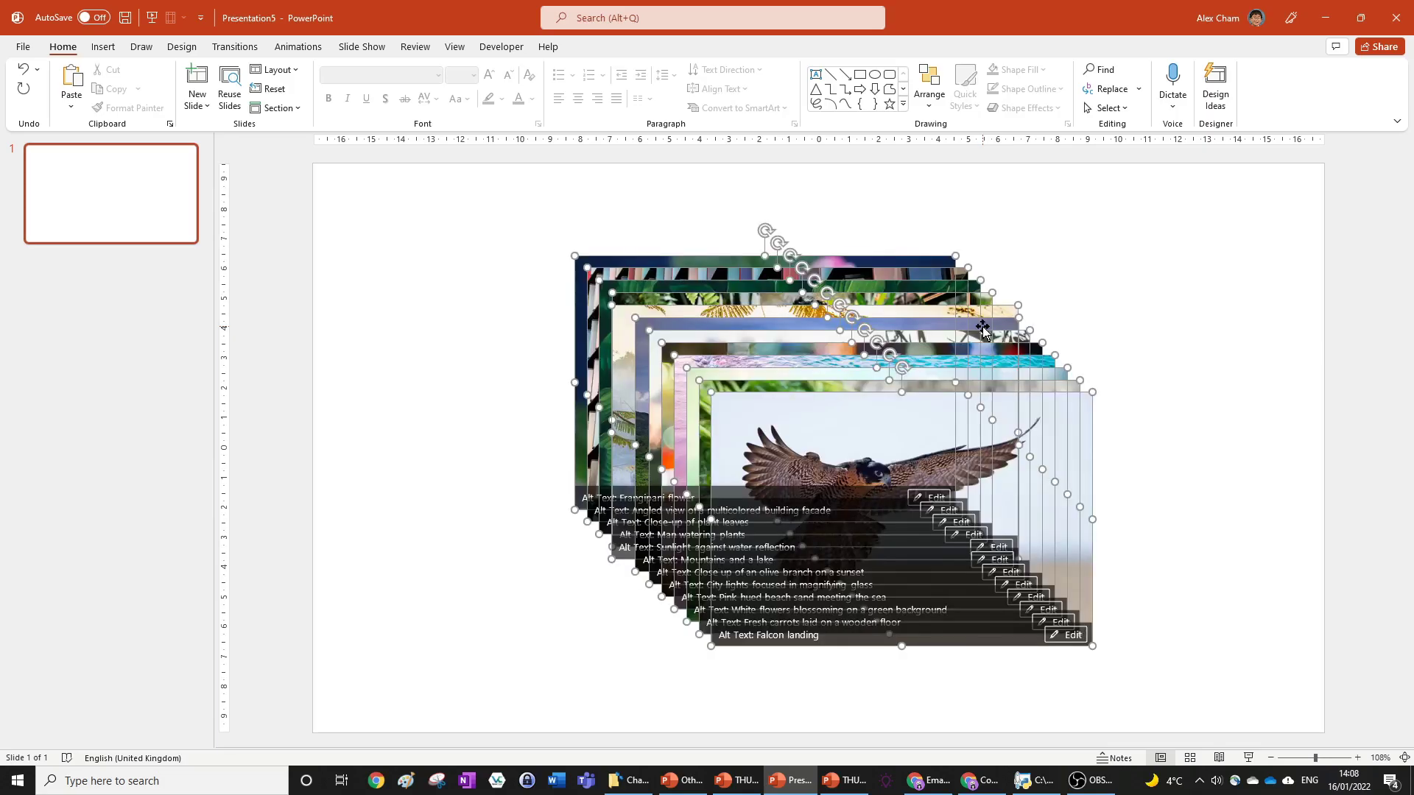
Step: Deselect the inserted photos, then select only the falcon photo on top of the stack
click(1154, 262)
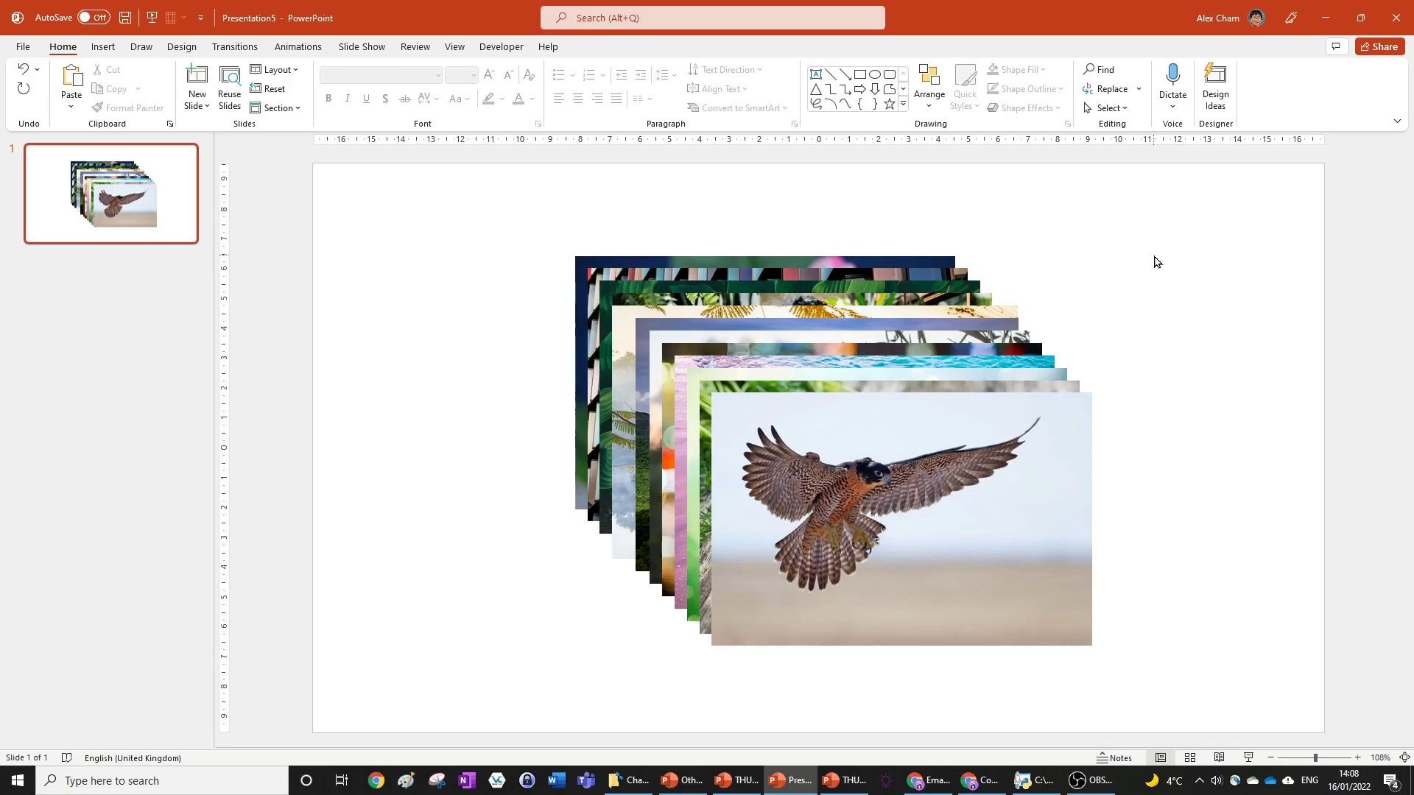
click(1014, 438)
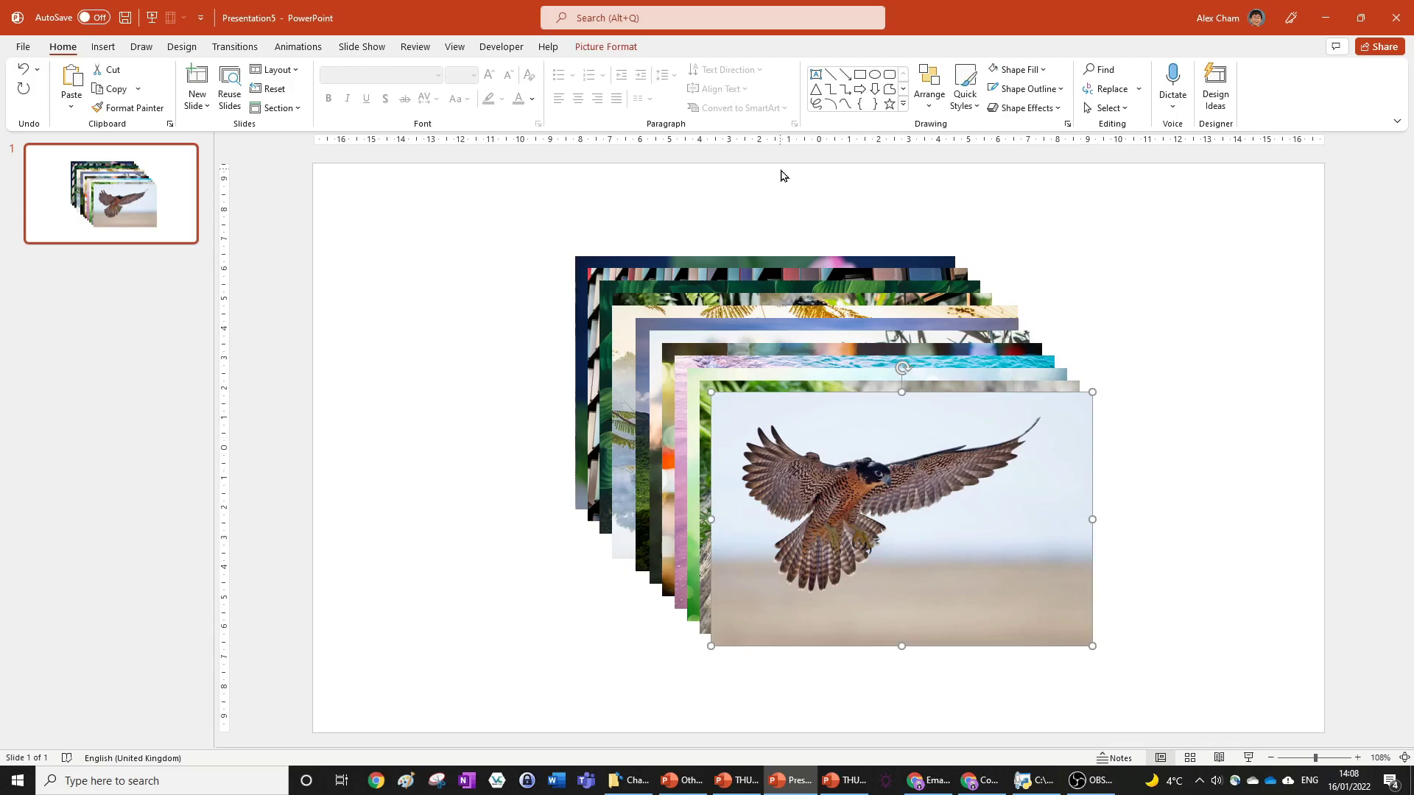
Step: Apply the isometric 3-D rotation preset (X 314.7°, Y 324.6°, Z 60.2°) to the falcon photo
click(621, 48)
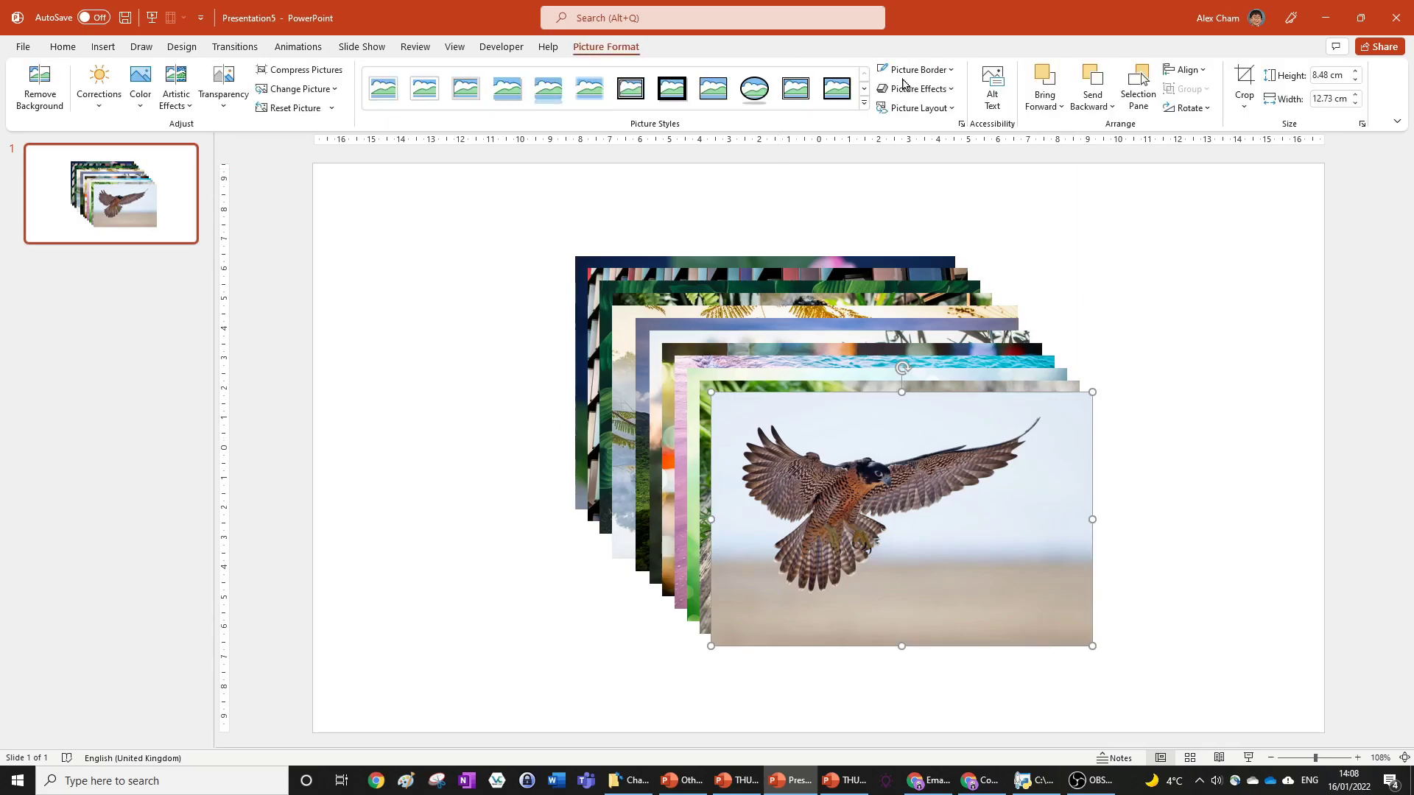
click(913, 89)
mouse_move(951, 341)
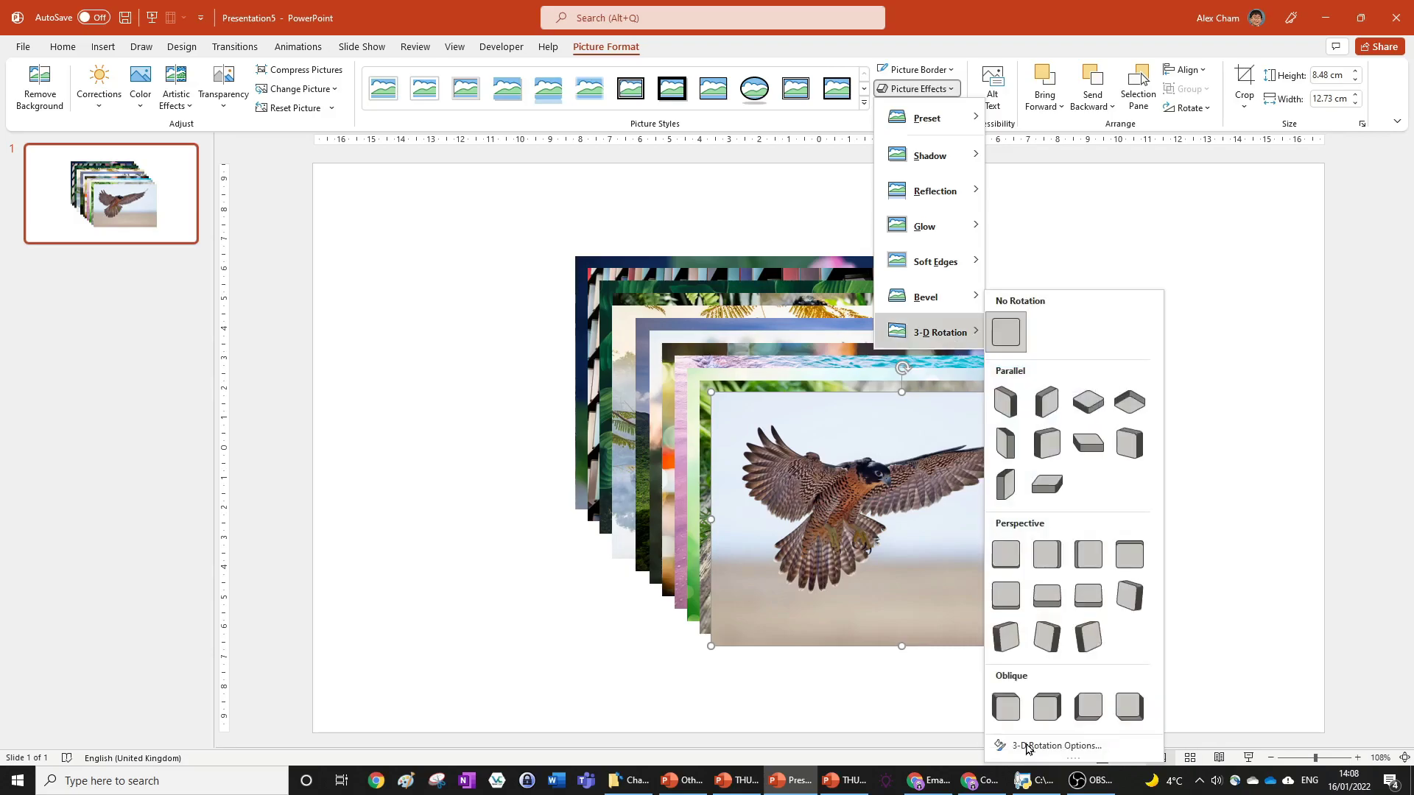
click(1028, 747)
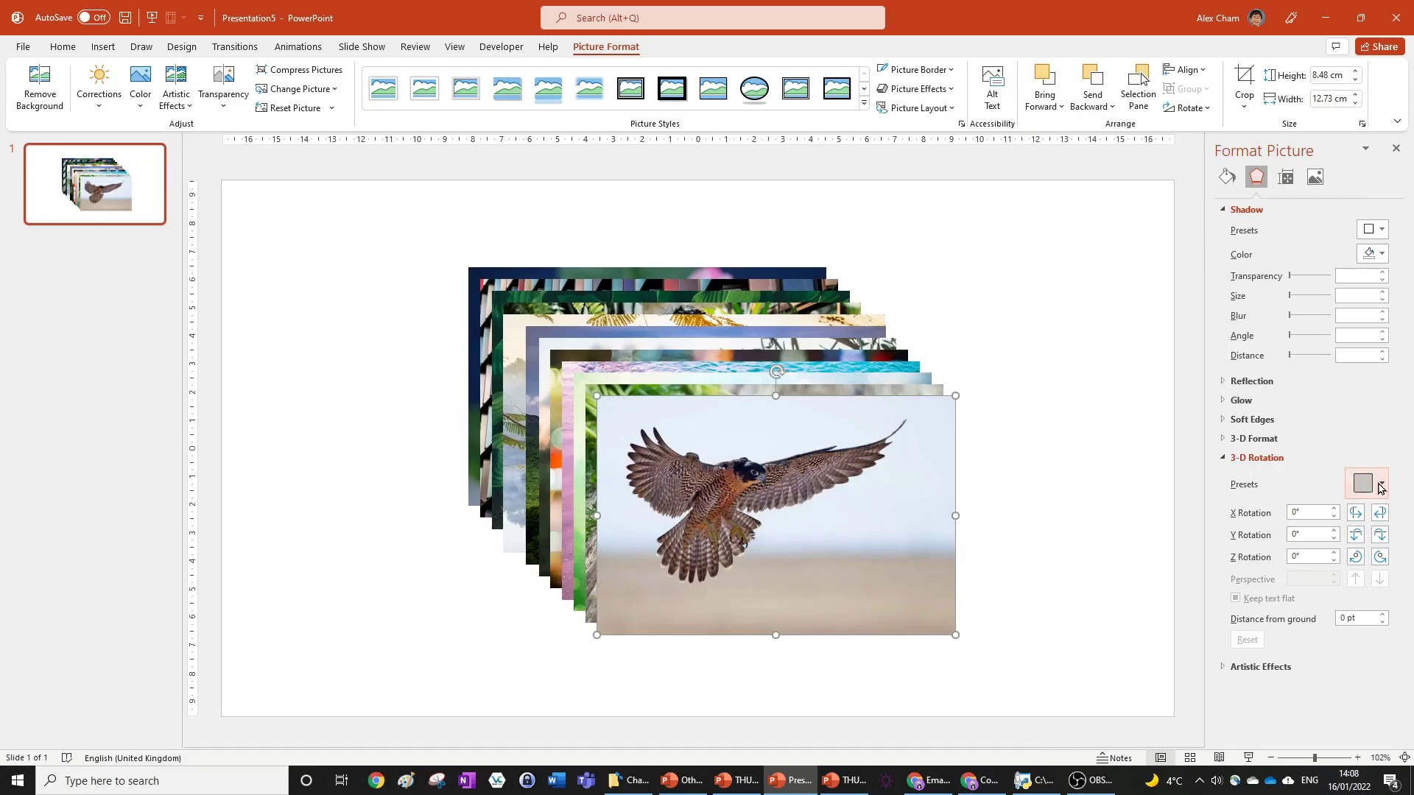
click(1380, 485)
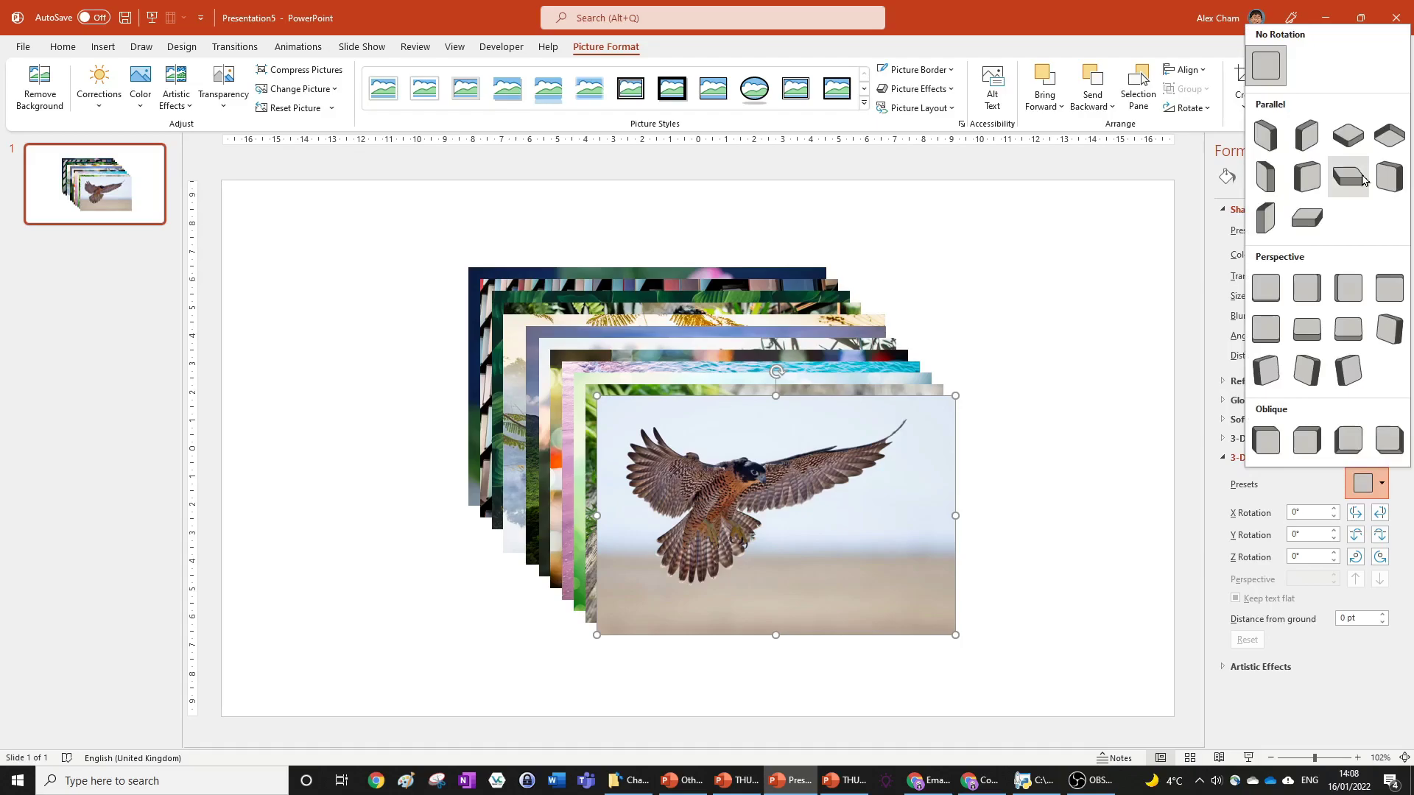
click(1348, 176)
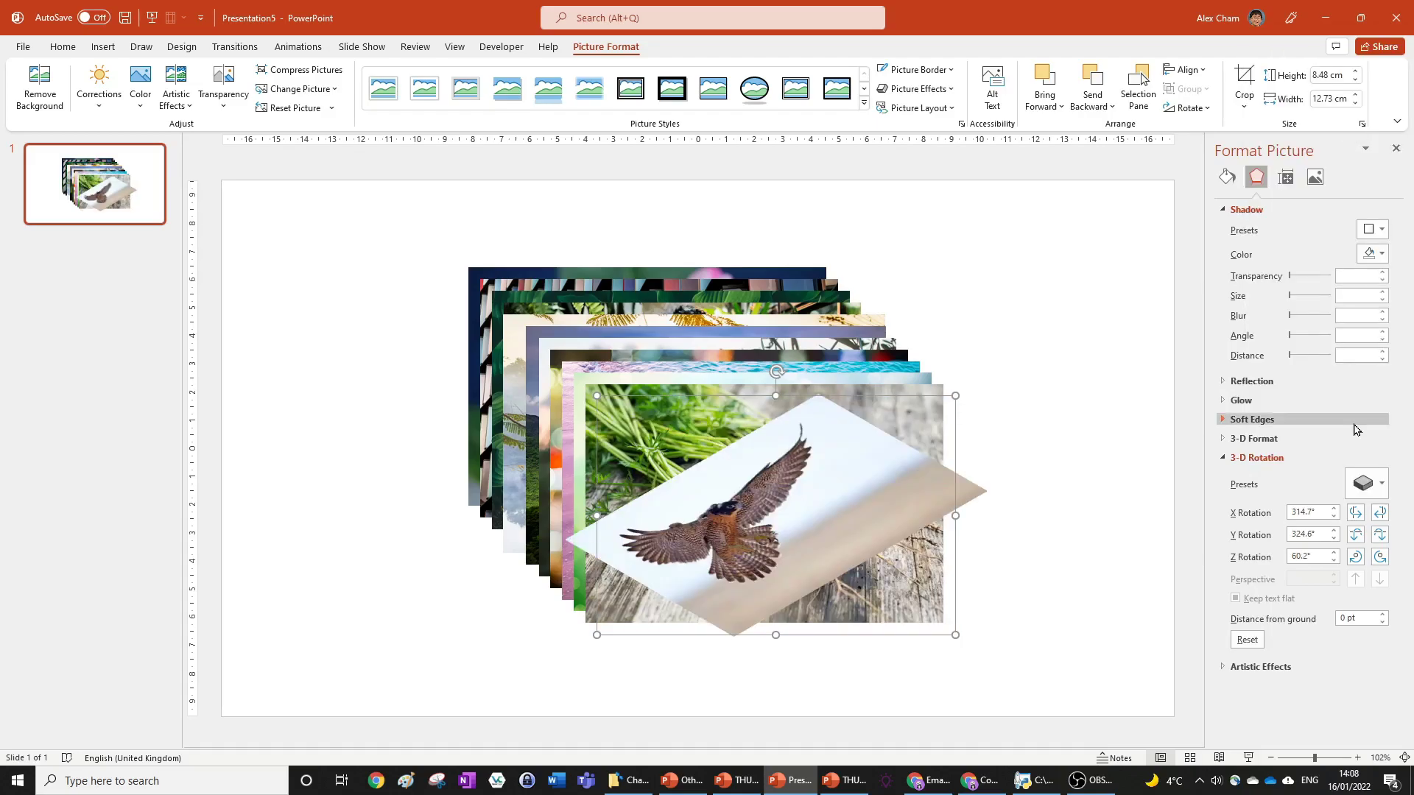
click(1380, 484)
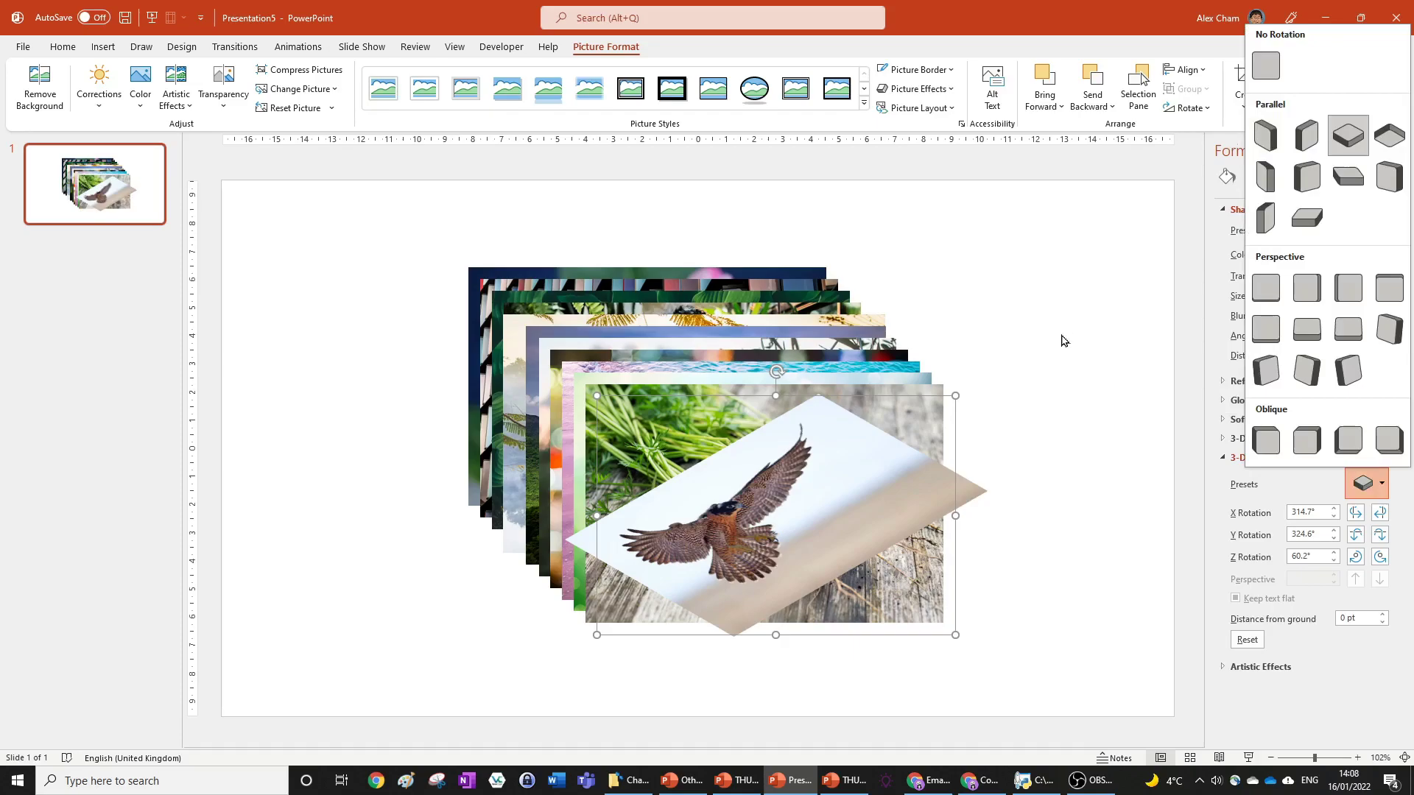
key(Escape)
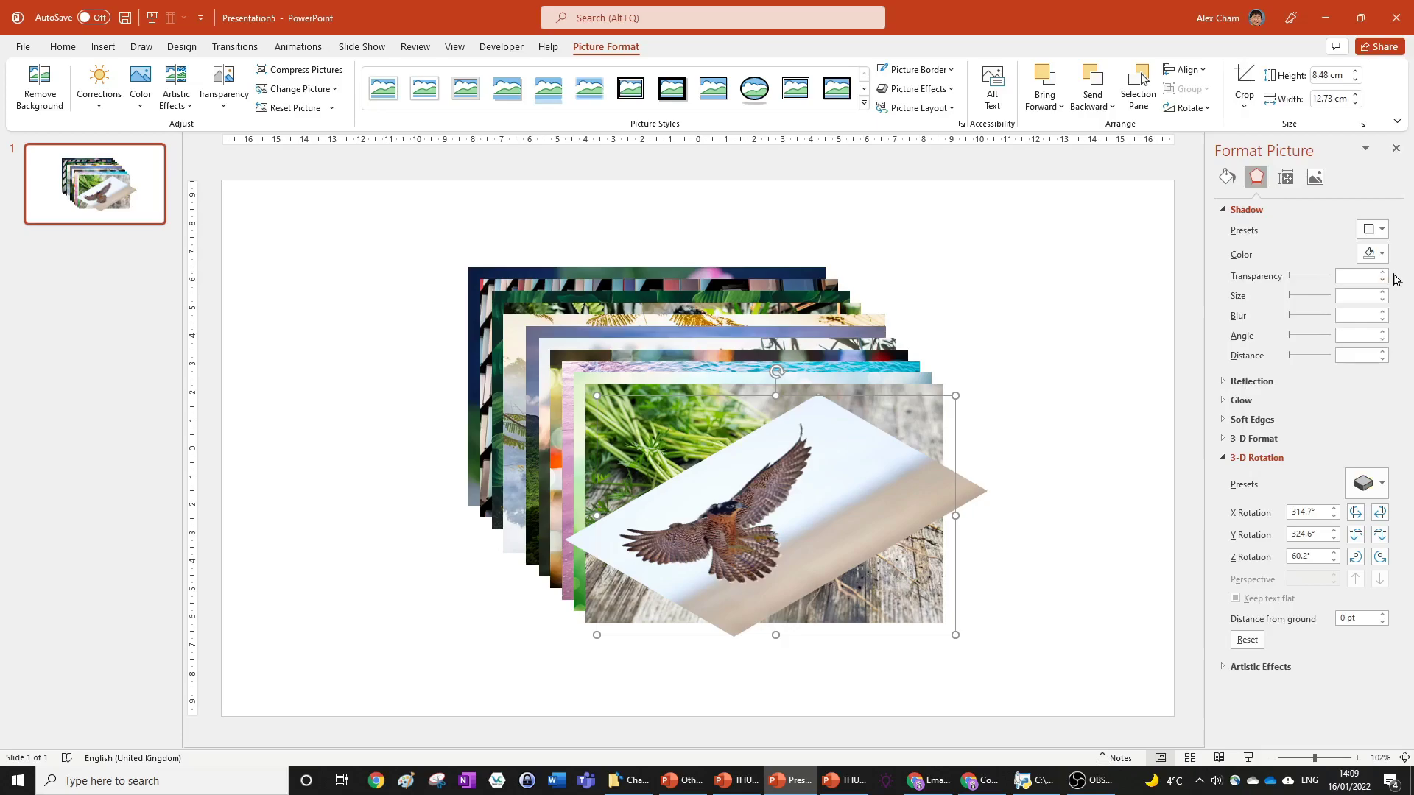
Step: Add a drop shadow with 10 pt distance from ground, 40% transparency and 10 pt blur
click(1384, 279)
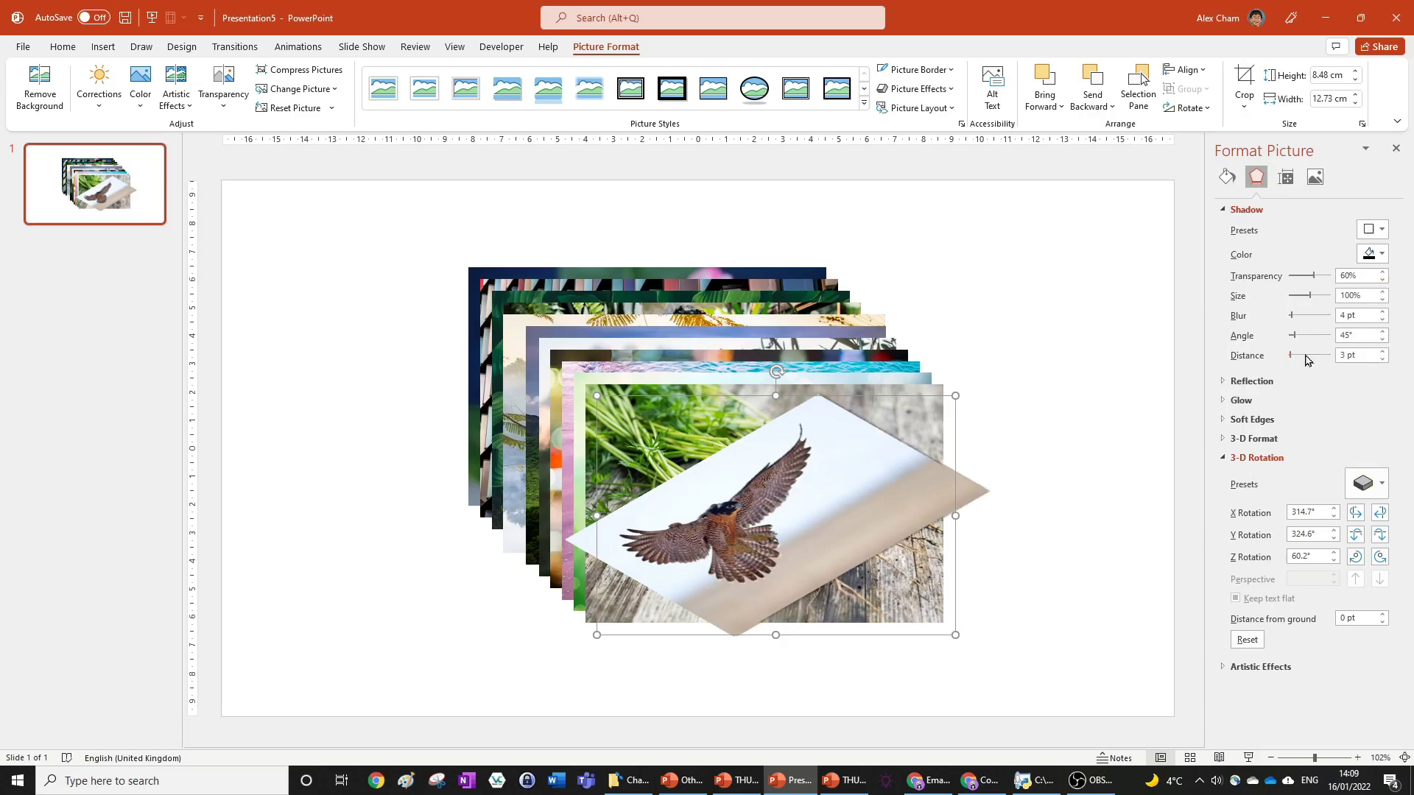
click(1349, 623)
text(1)
key(Return)
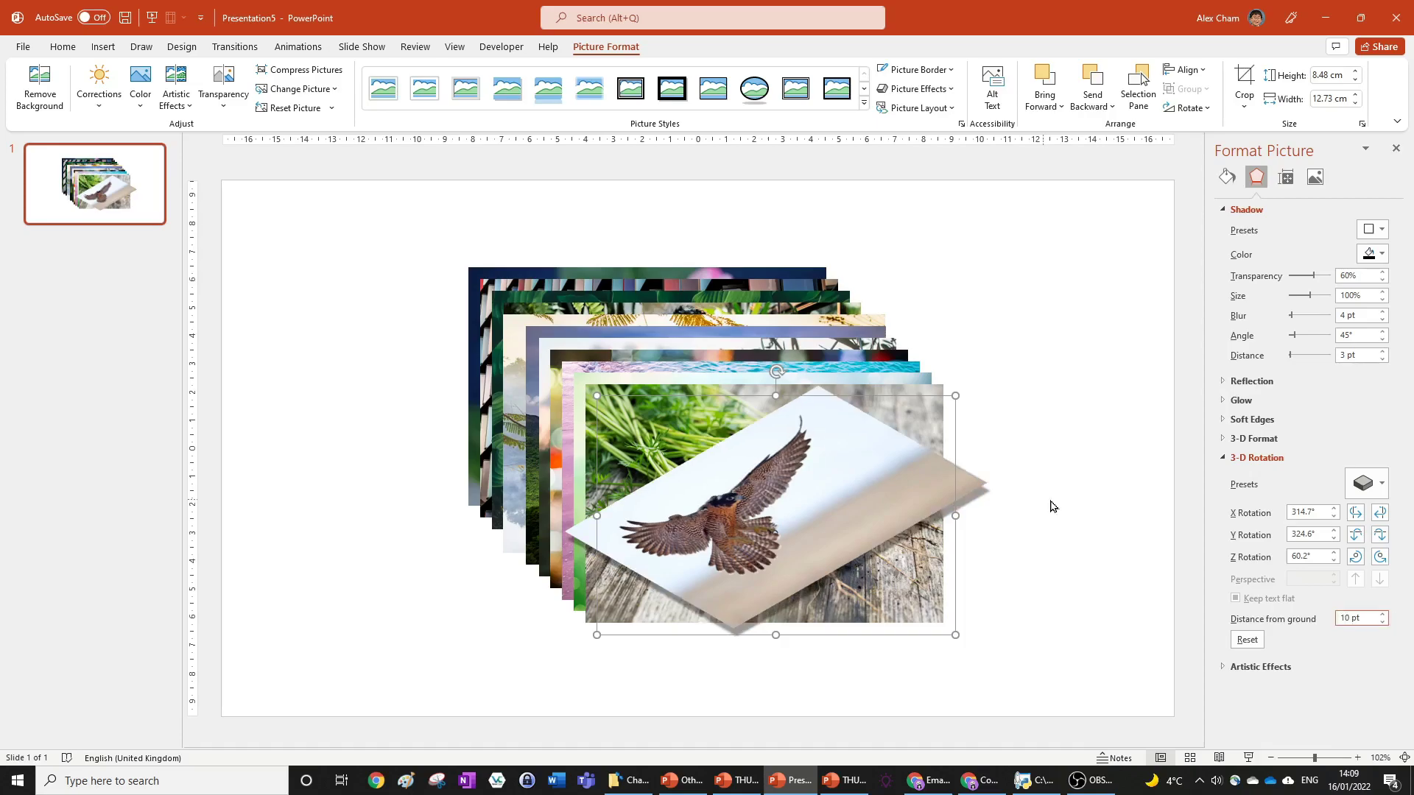
click(922, 483)
drag(1313, 275, 1305, 275)
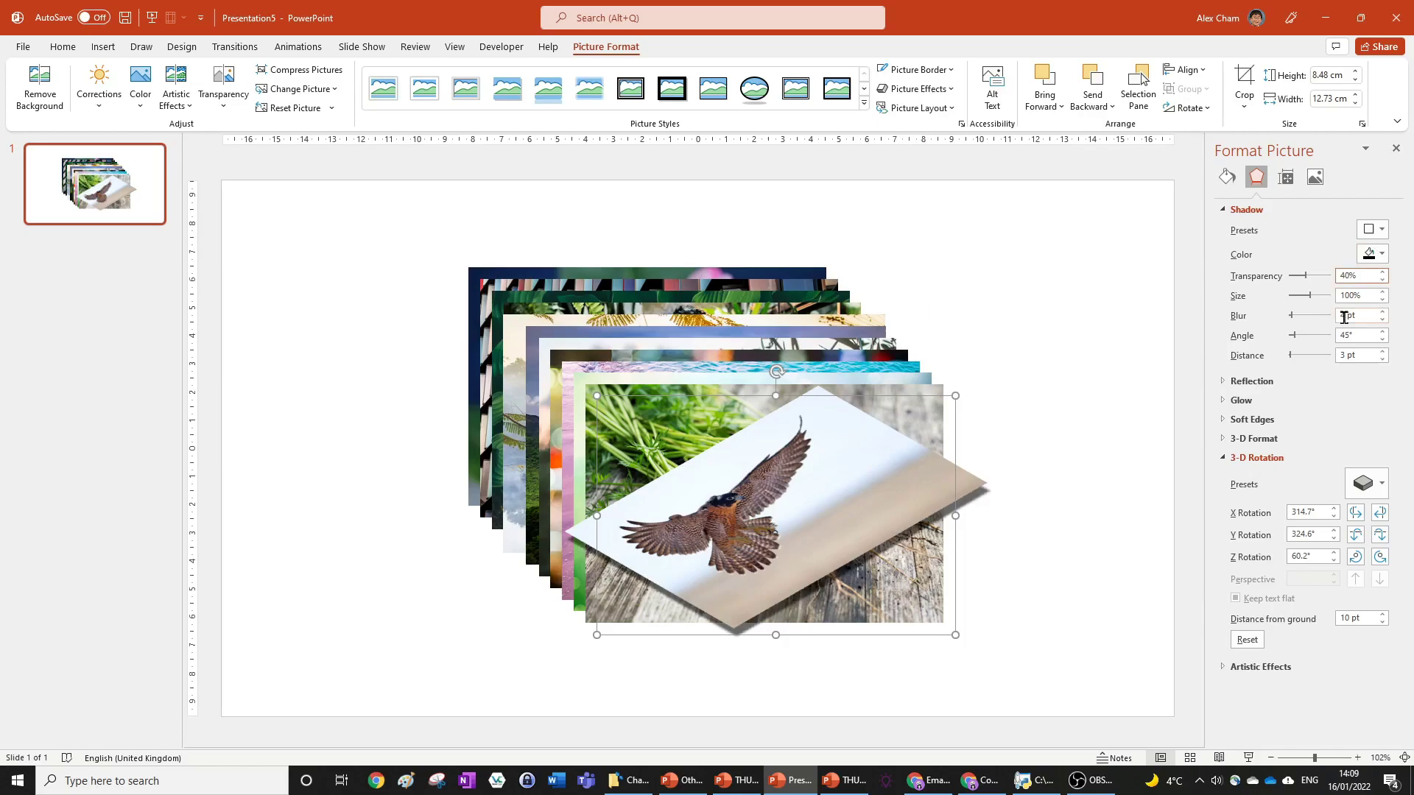
click(938, 493)
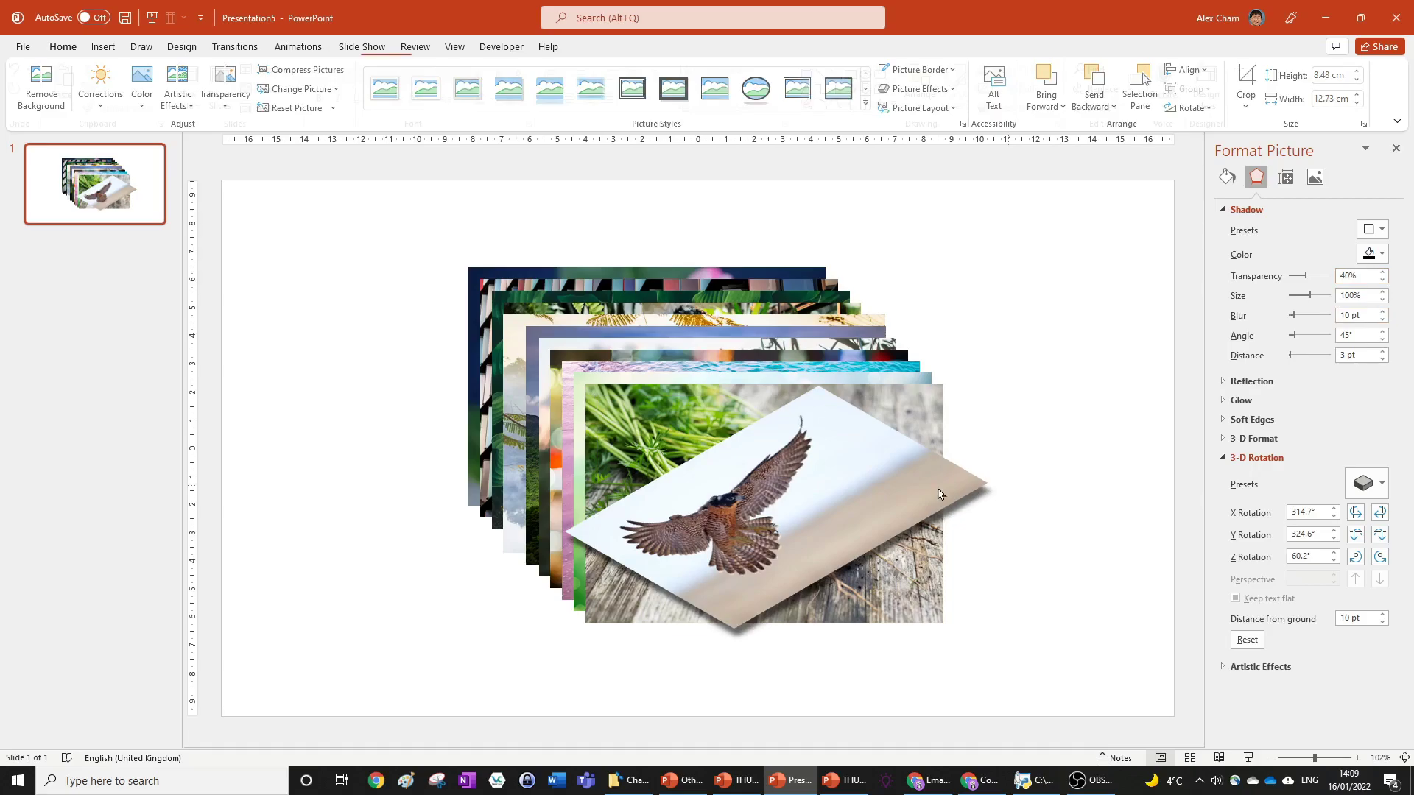
Step: Select all photos with Ctrl+A so each gets the falcon's isometric tilt and shadow
click(935, 490)
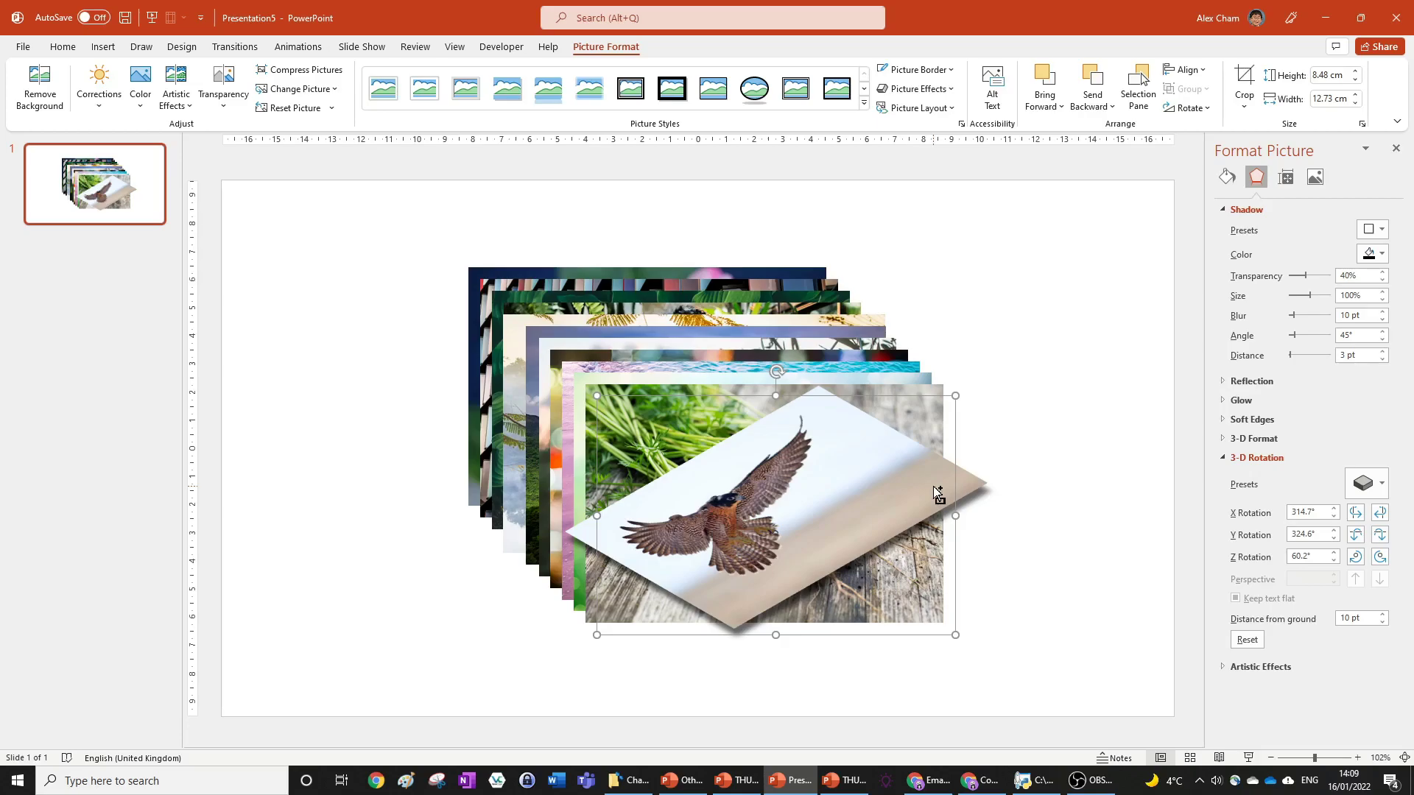
key(Escape)
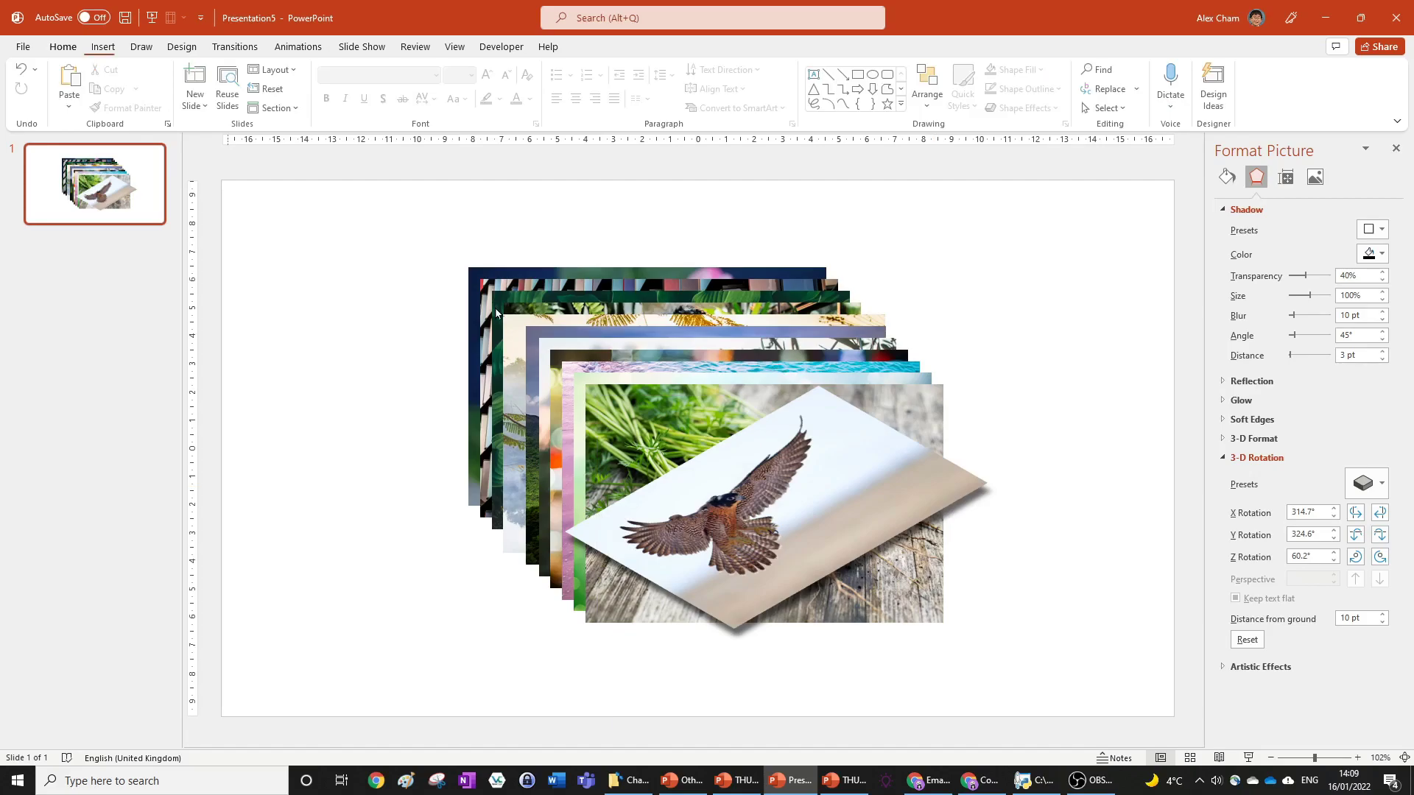
key(ctrl+a)
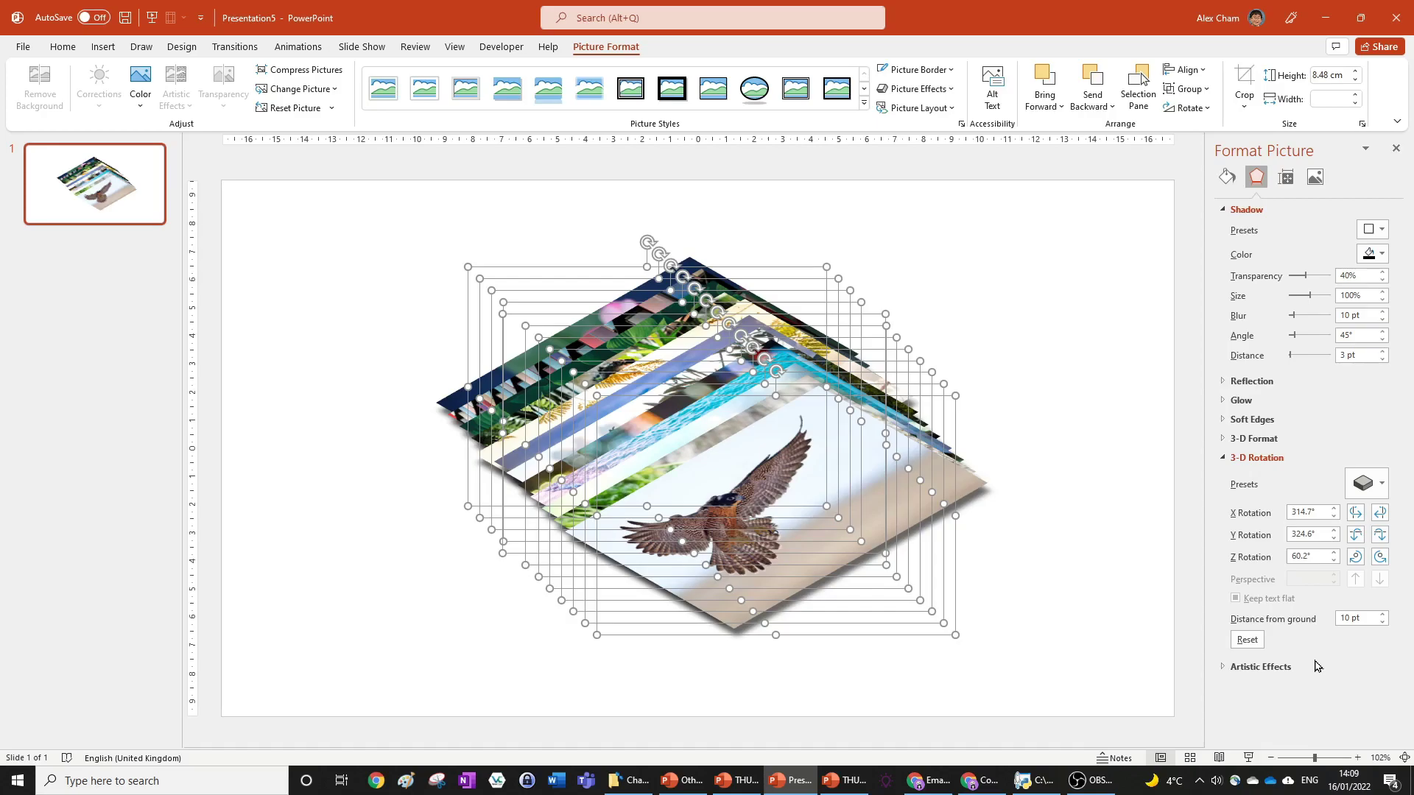
click(1045, 634)
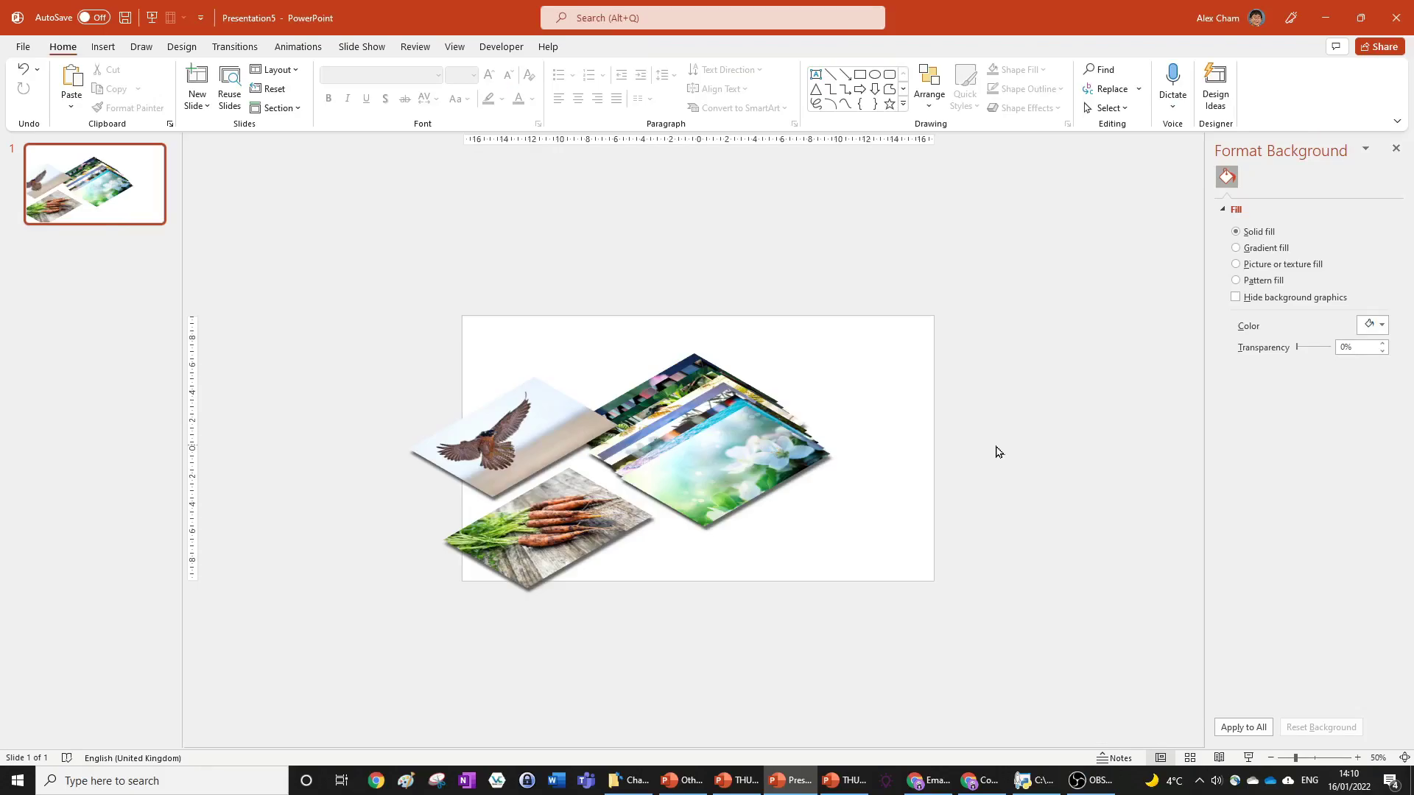
Step: Scroll the slide to inspect the falcon and carrot photos beside the flower stack
scroll(996, 451, up, 5)
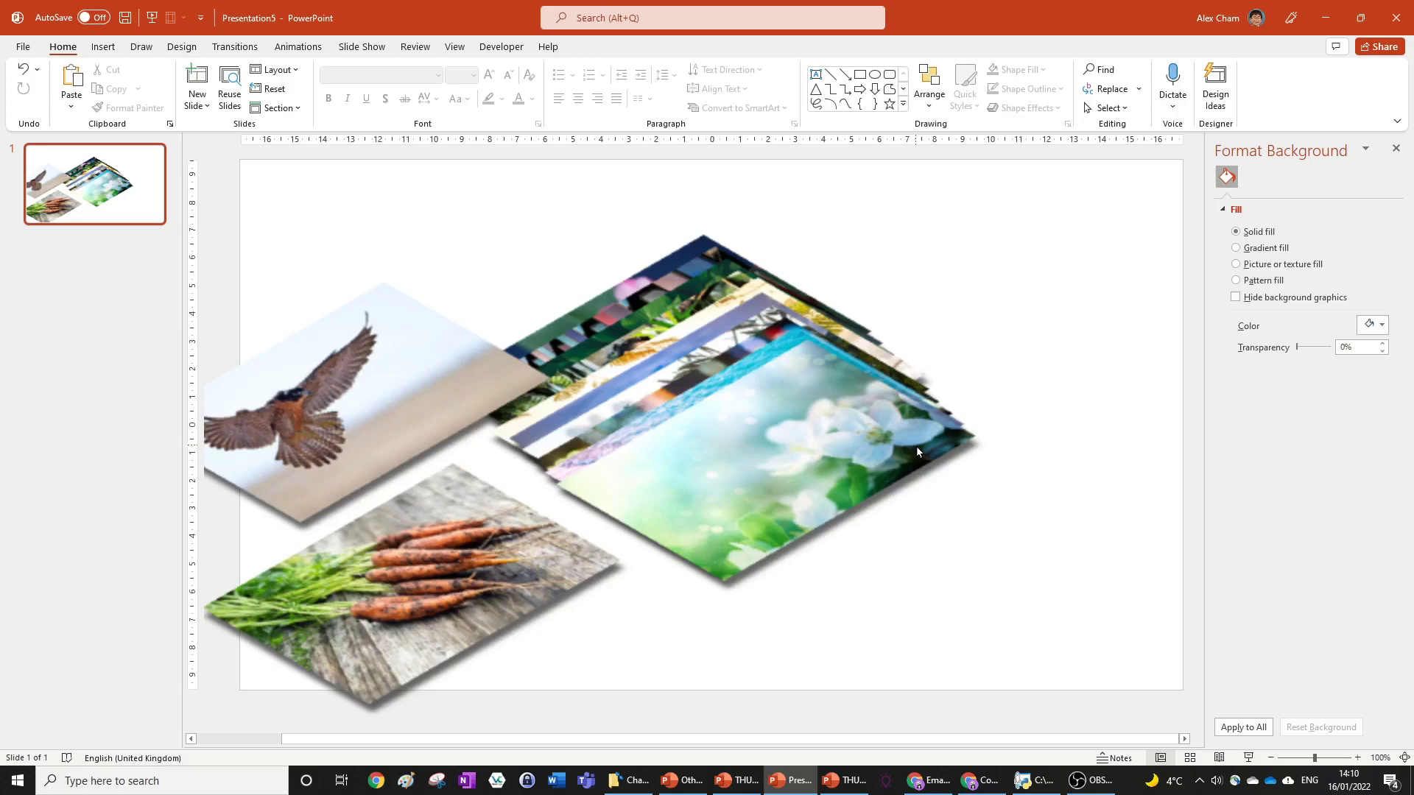
scroll(916, 447, down, 5)
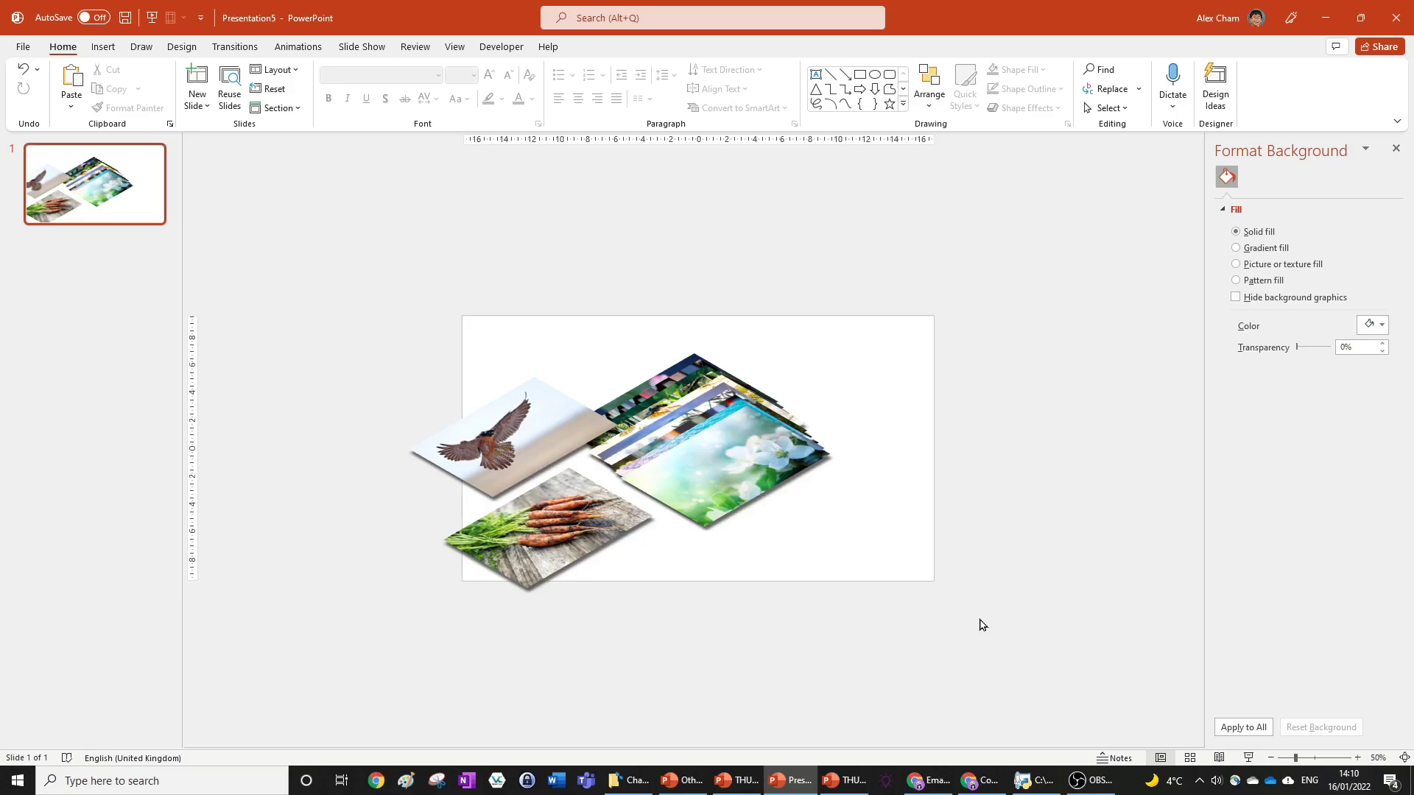
Step: Drag the falcon, carrot, flower, beach, bokeh and sunny photos into a staggered brickwork grid
drag(530, 427, 506, 449)
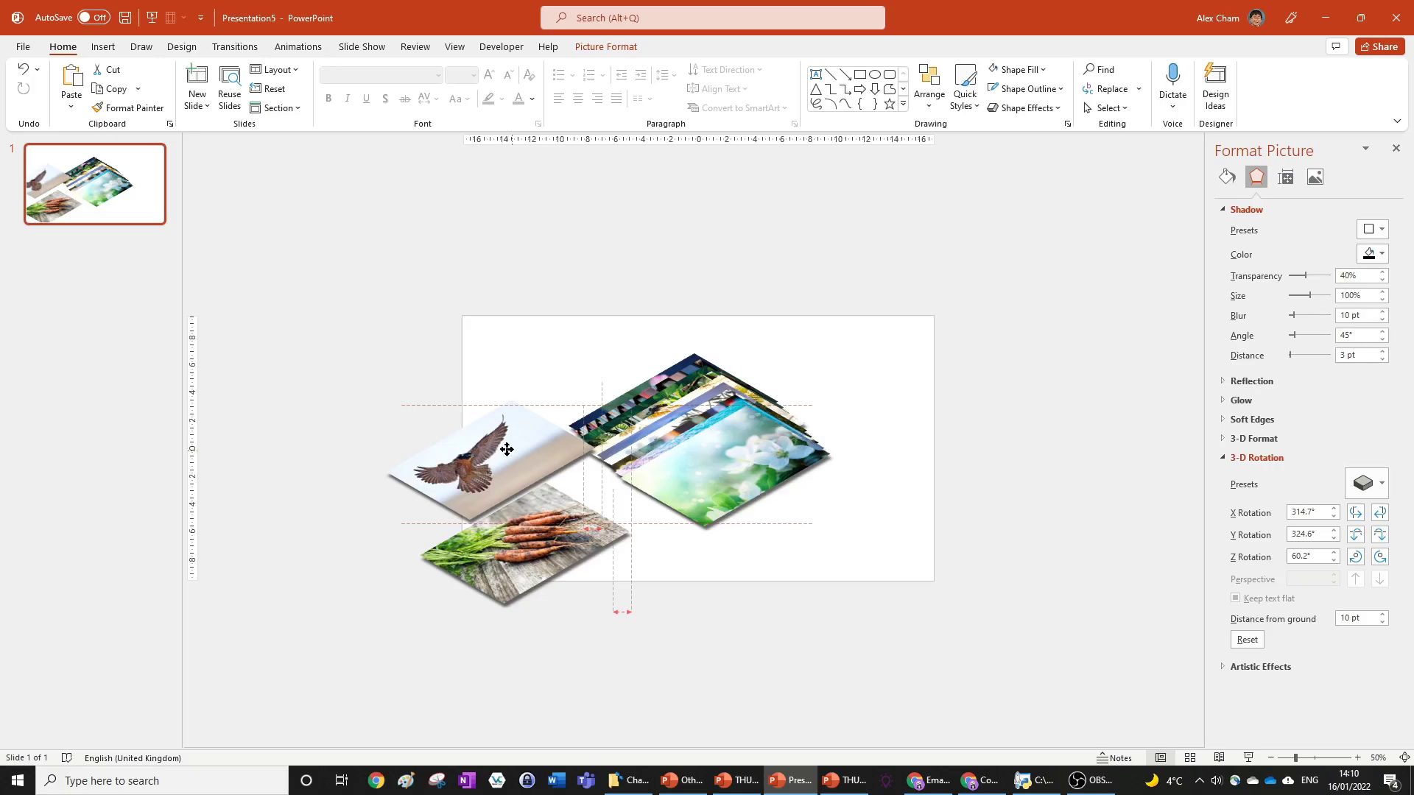
drag(507, 449, 498, 449)
click(530, 565)
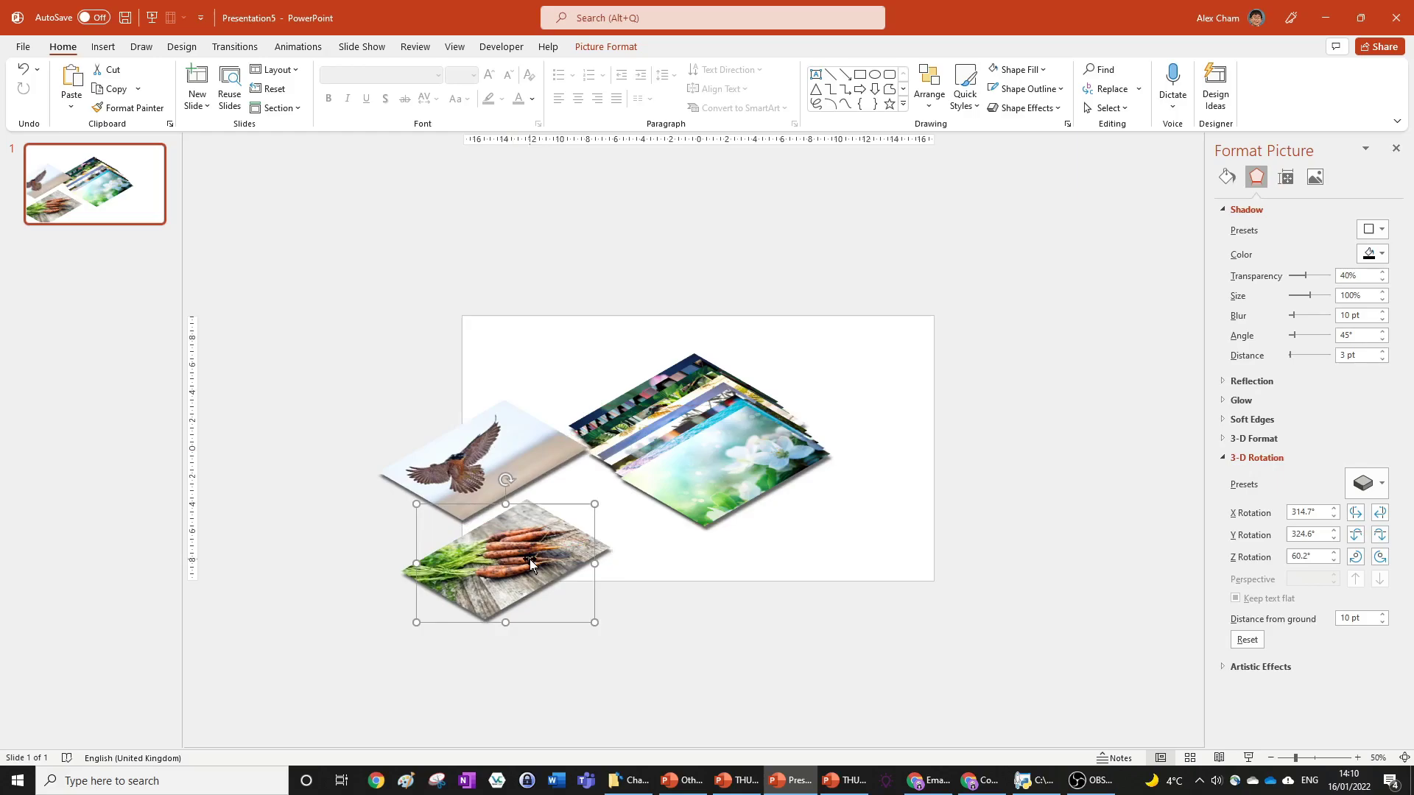
drag(706, 507, 624, 525)
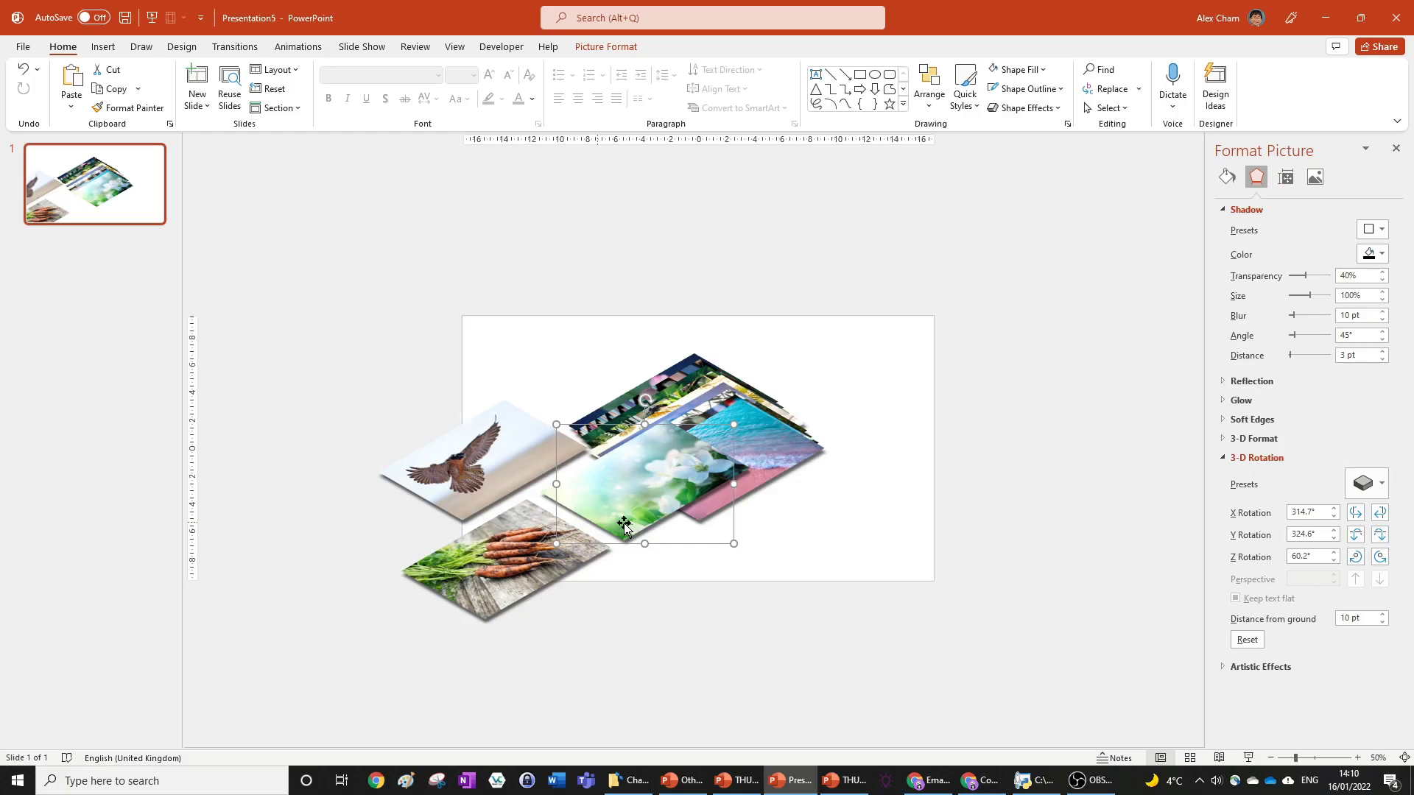
drag(765, 464, 637, 390)
drag(798, 501, 777, 541)
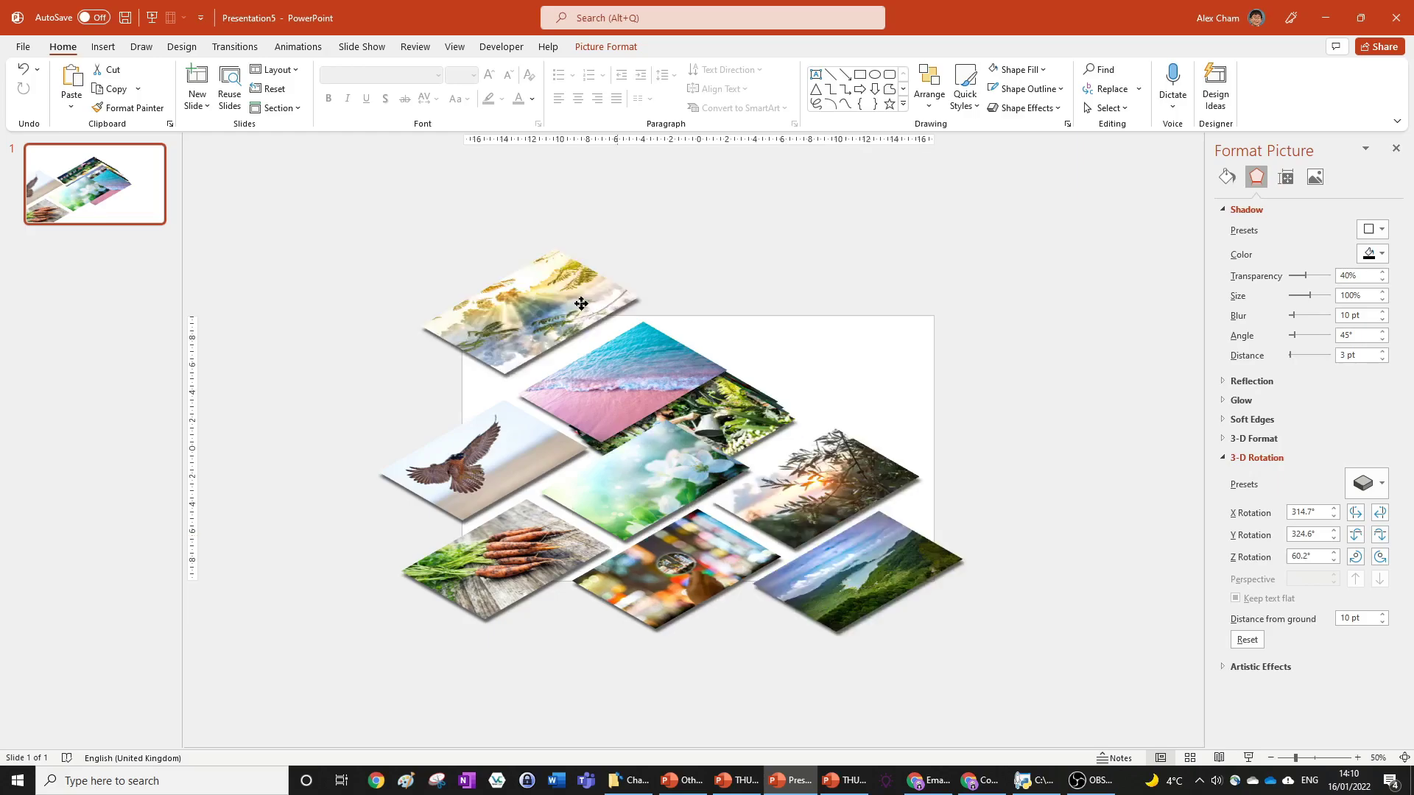
drag(592, 303, 534, 333)
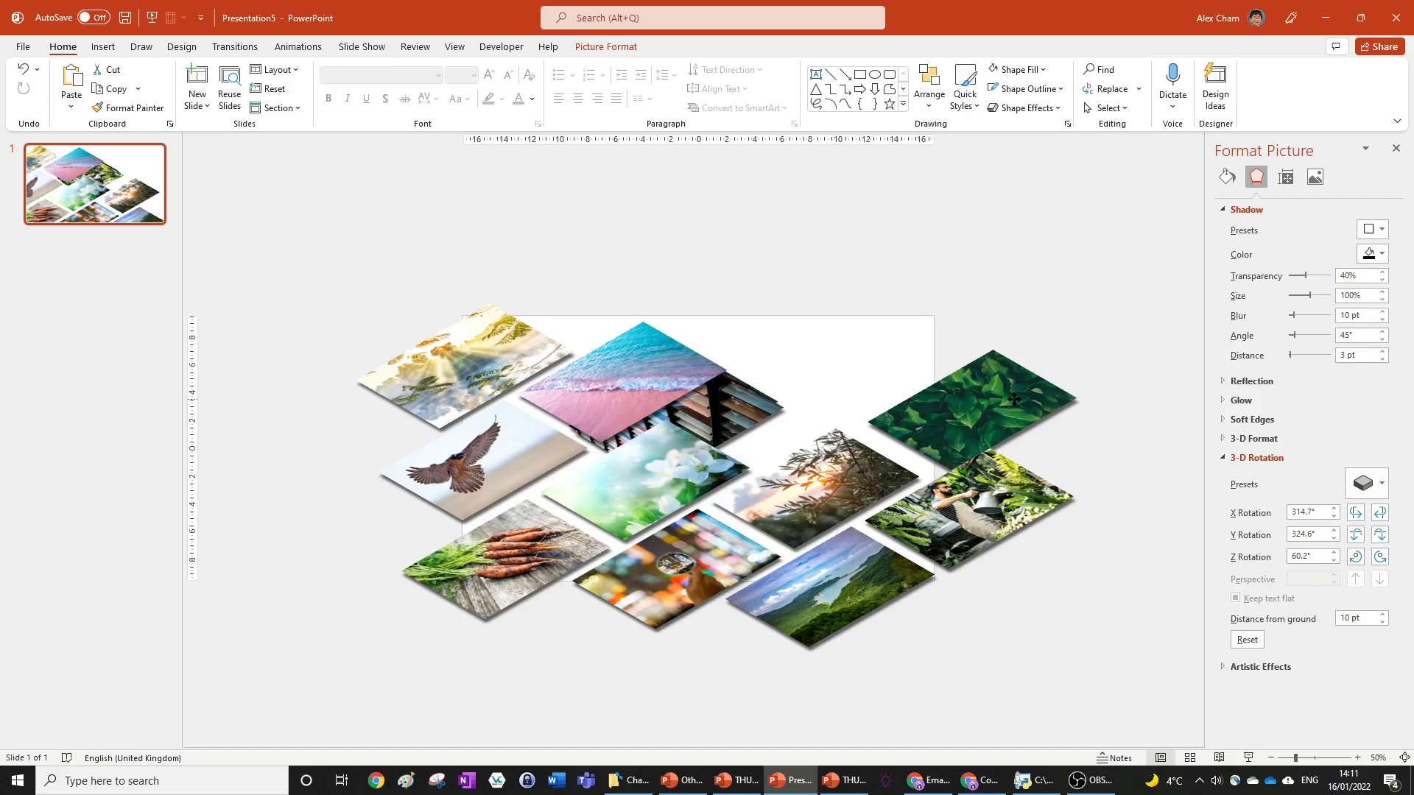
Step: Undo the stray move, place the books photo top right, and add falcon and bokeh copies
key(ctrl+z)
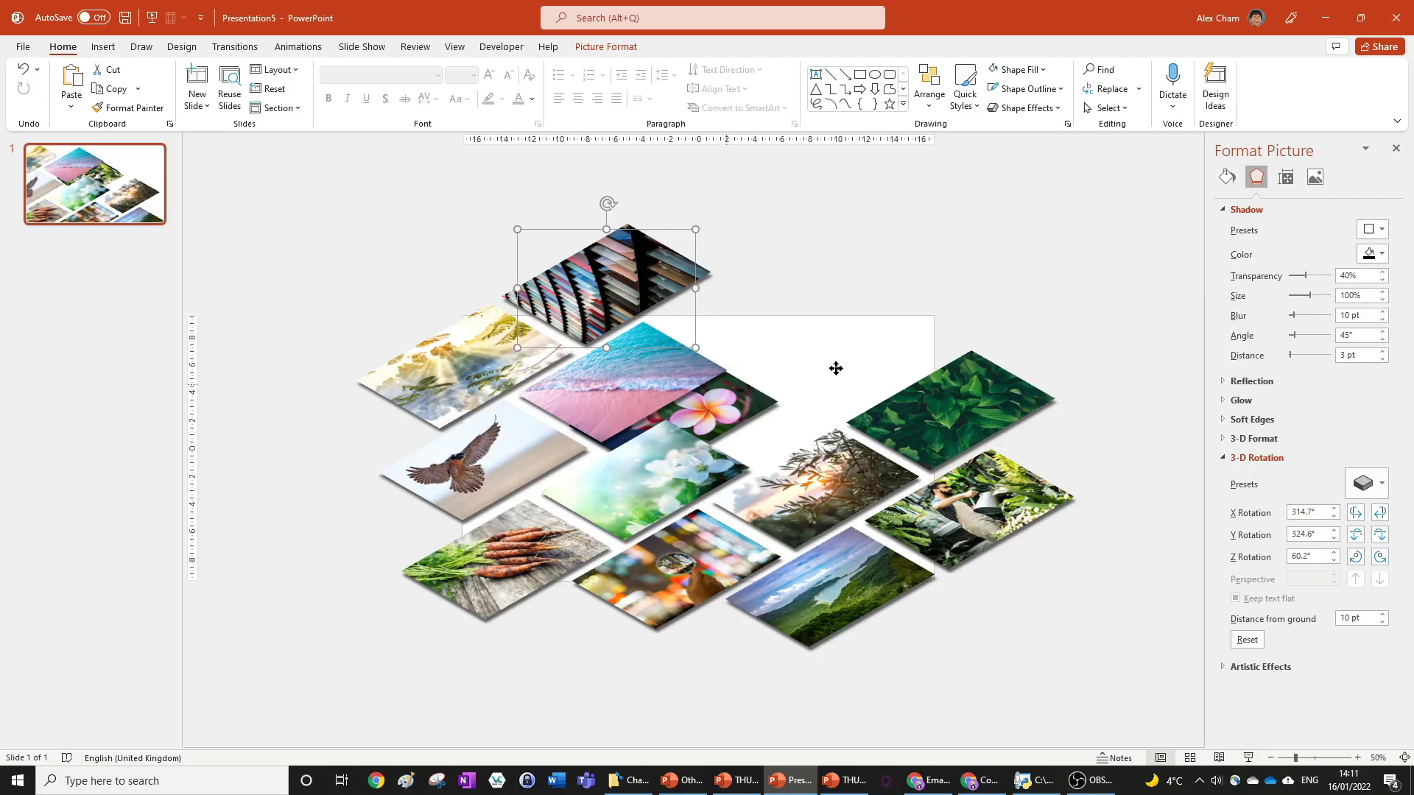
drag(515, 453, 541, 441)
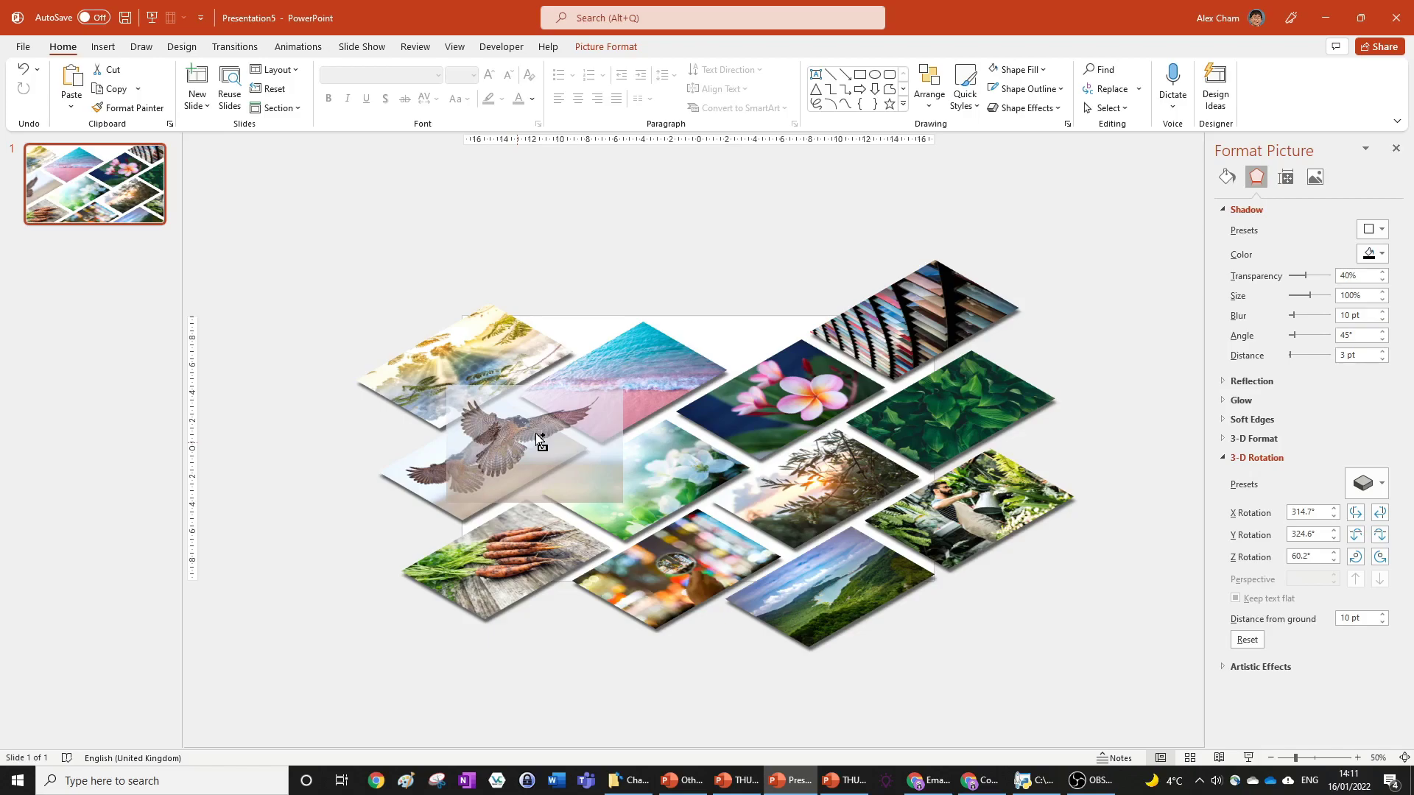
drag(539, 439, 540, 440)
drag(677, 571, 770, 307)
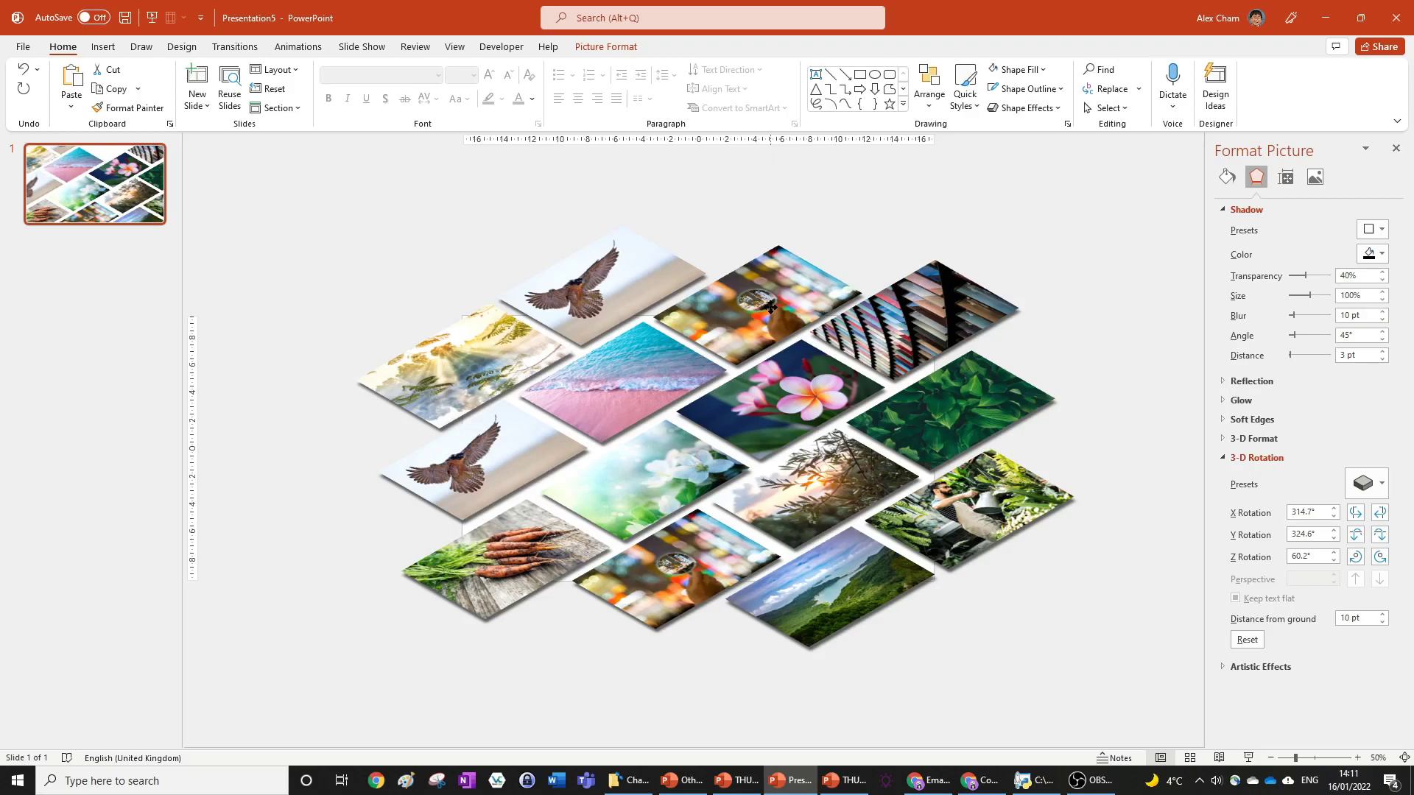
click(420, 284)
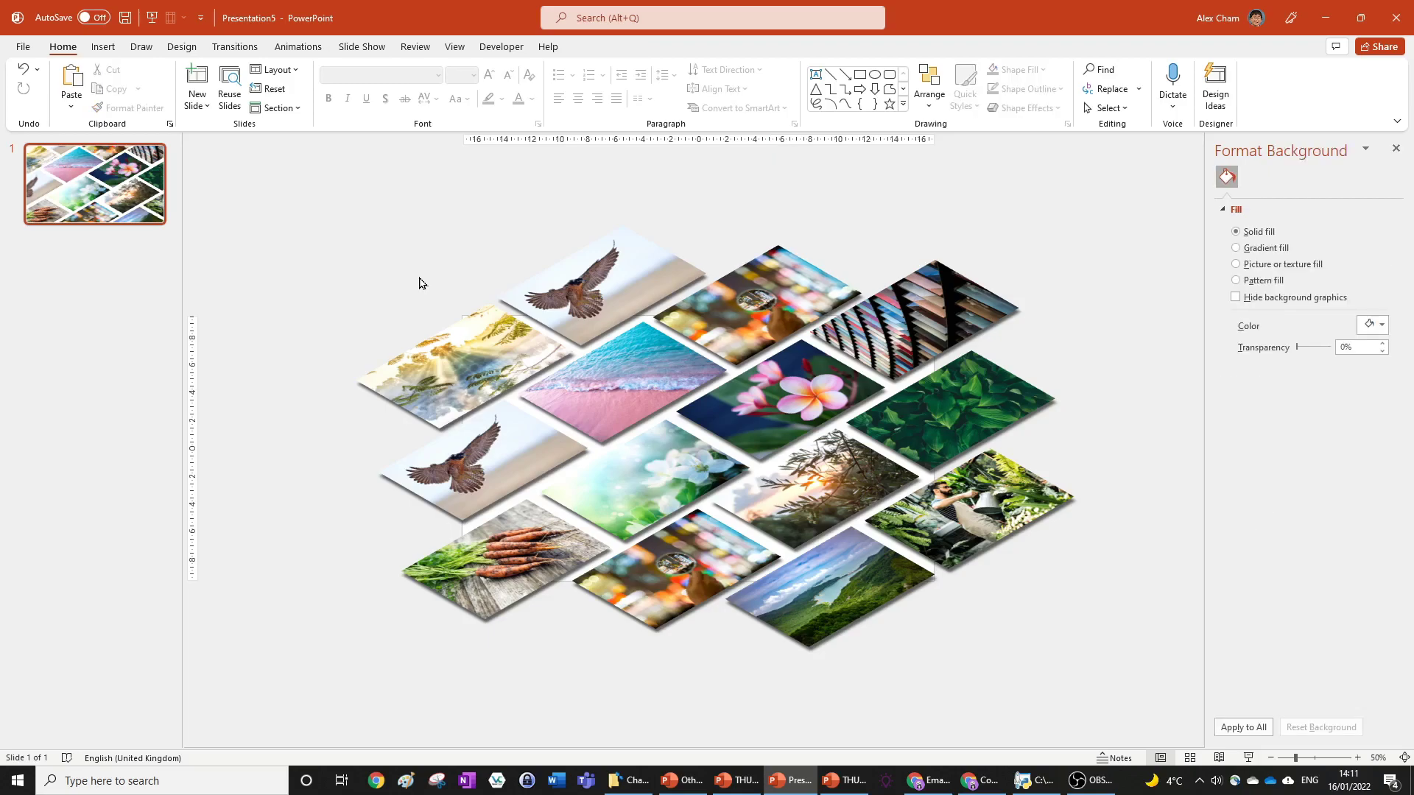